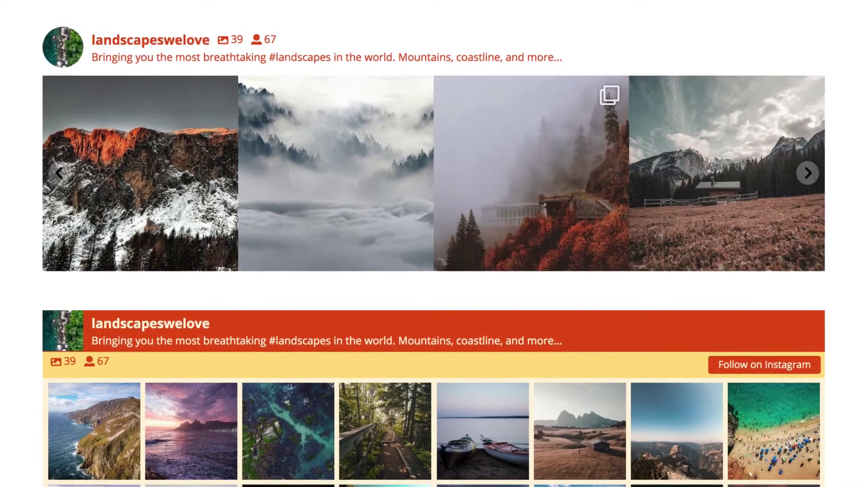
# Scroll down the Instagram feed widget demo page.
pyautogui.scroll(-3, 434, 272)
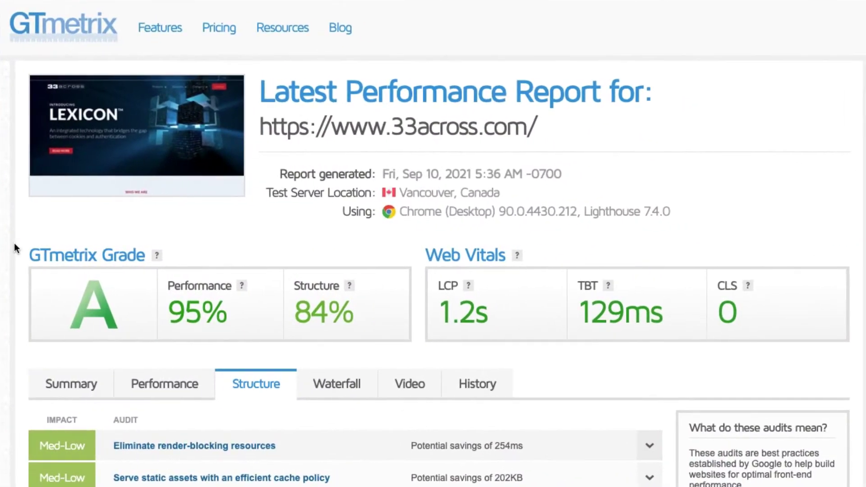
# Look through the 33across.com Structure audits, then switch to the report's Summary.
pyautogui.scroll(-8, 14, 243)
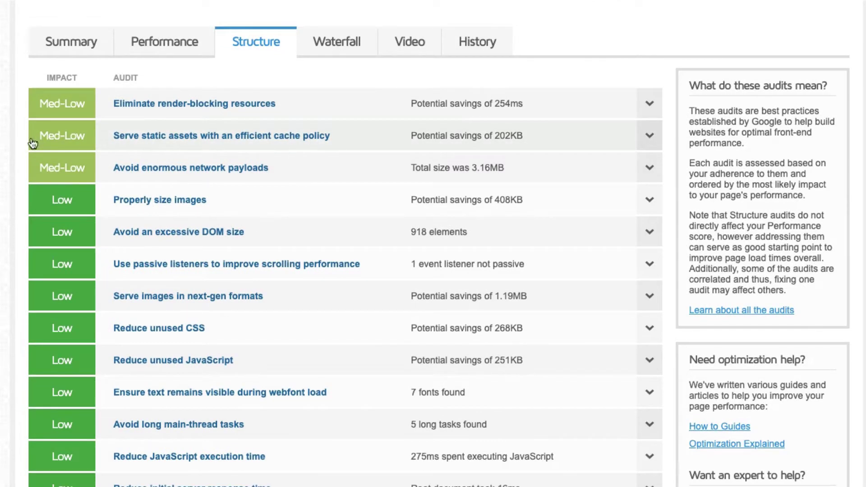
pyautogui.scroll(-8, 16, 137)
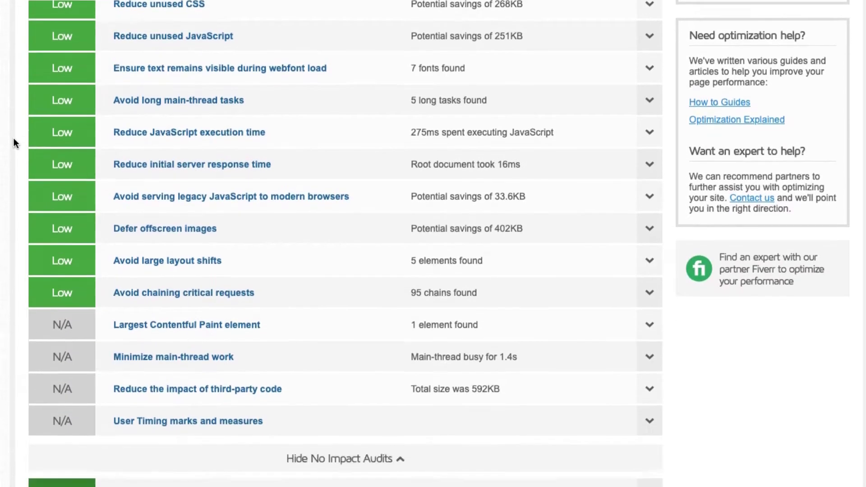
pyautogui.scroll(-6, 14, 141)
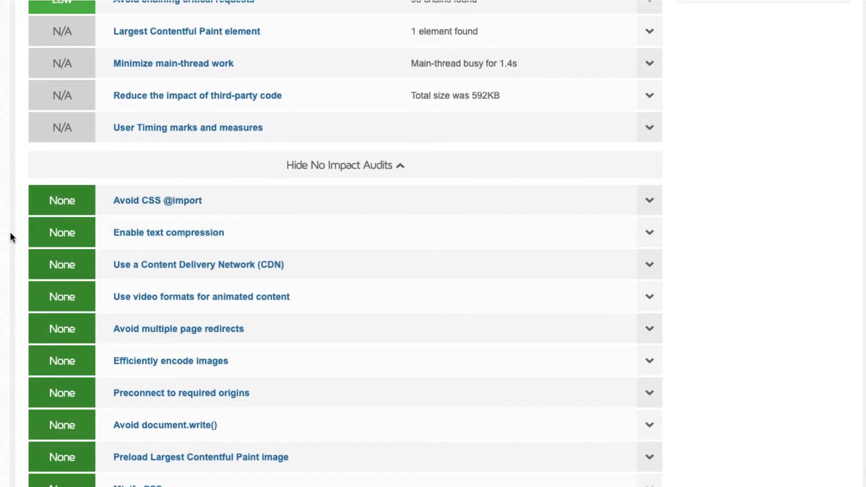
pyautogui.scroll(16, 12, 238)
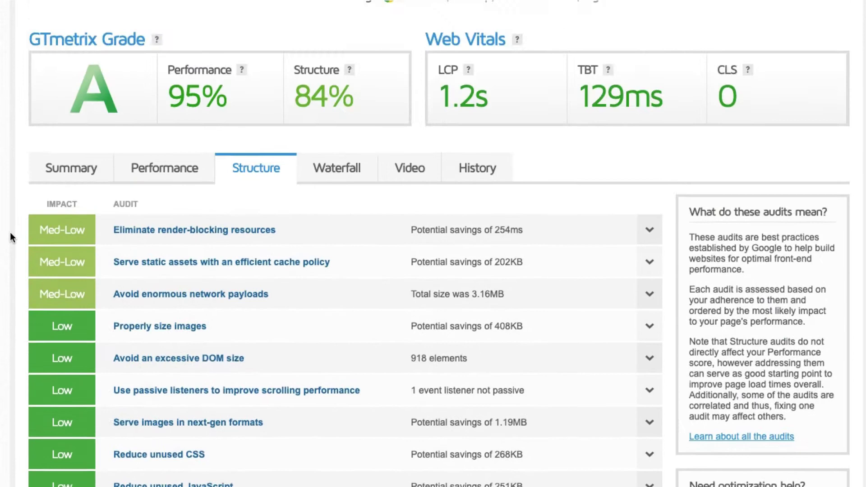
pyautogui.scroll(2, 28, 233)
pyautogui.click(50, 239)
# Expand 'Serve static assets with an efficient cache policy' to list its third-party URLs.
pyautogui.scroll(-3, 51, 243)
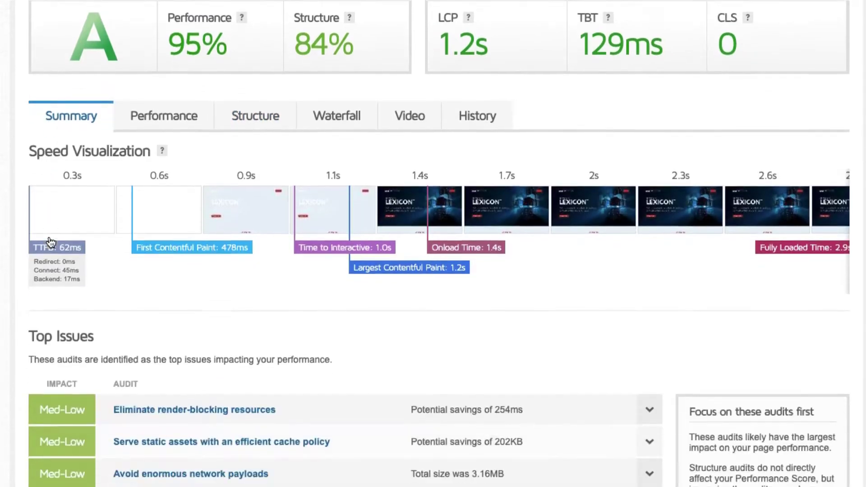
pyautogui.scroll(-5, 52, 242)
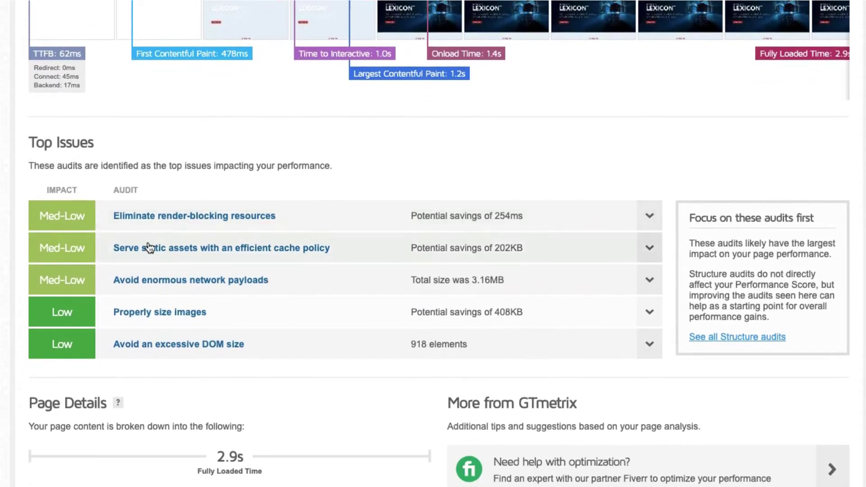
pyautogui.click(149, 248)
pyautogui.scroll(-3, 153, 250)
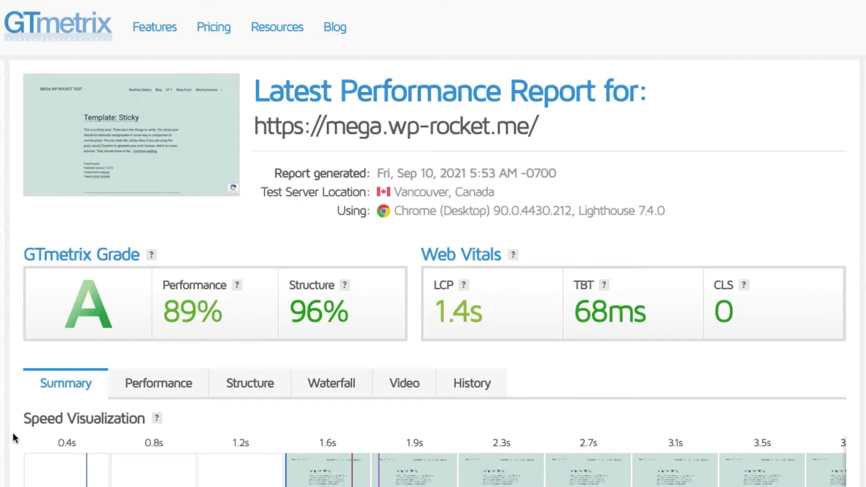
# Expand the cache policy issue under Top Issues in the mega.wp-rocket.me report.
pyautogui.scroll(-3, 13, 432)
pyautogui.scroll(-5, 13, 432)
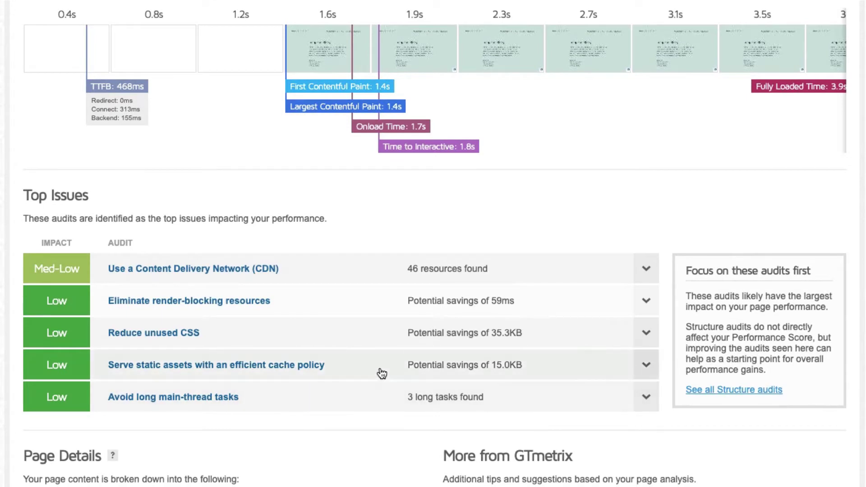
pyautogui.click(381, 373)
pyautogui.scroll(-3, 382, 373)
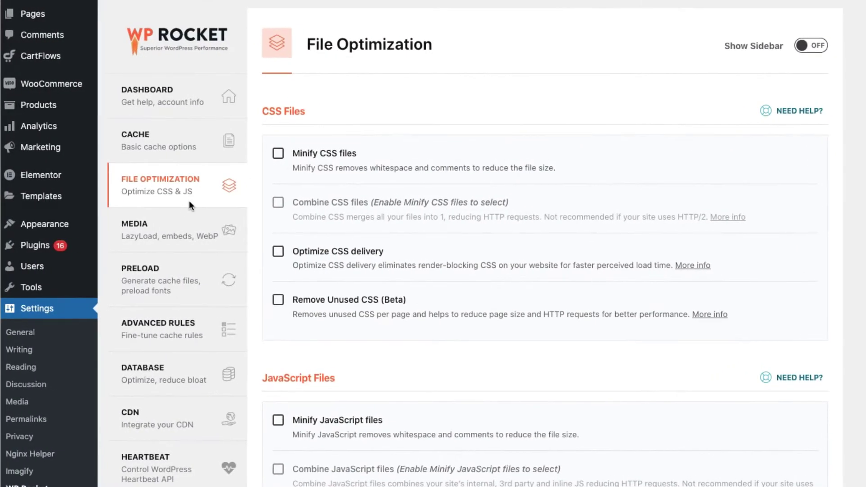
# Enable Minify JavaScript files in WP Rocket's File Optimization, confirming the activation warning.
pyautogui.scroll(-5, 251, 205)
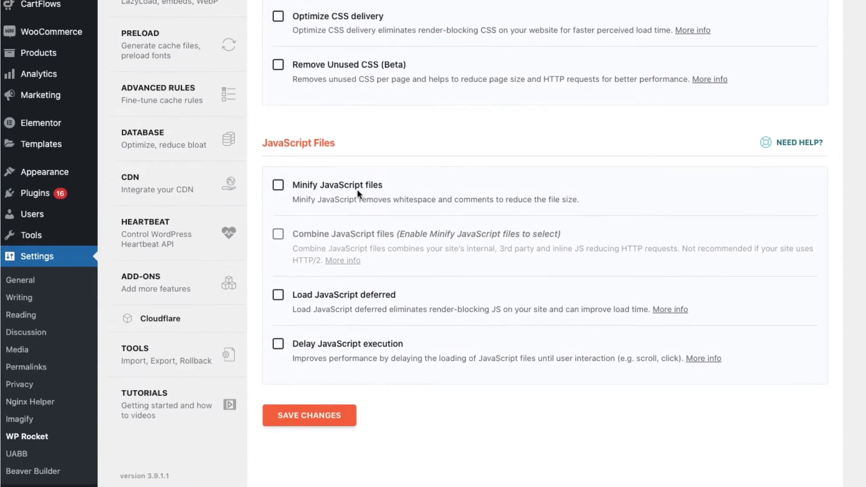
pyautogui.click(279, 185)
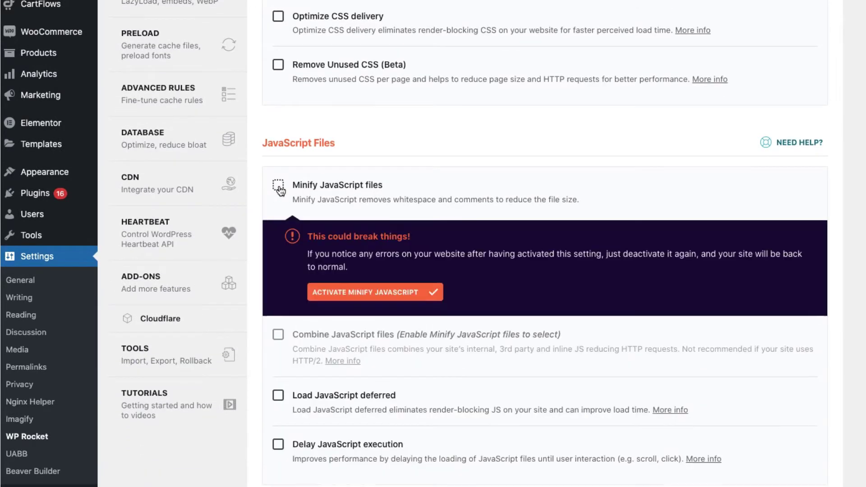
pyautogui.click(354, 292)
# Enable Delay JavaScript execution in WP Rocket's File Optimization settings.
pyautogui.scroll(-3, 410, 282)
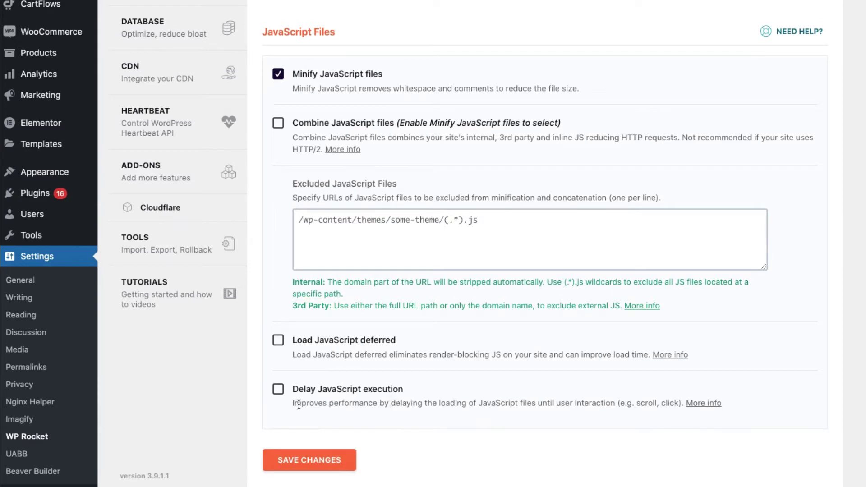
pyautogui.click(278, 391)
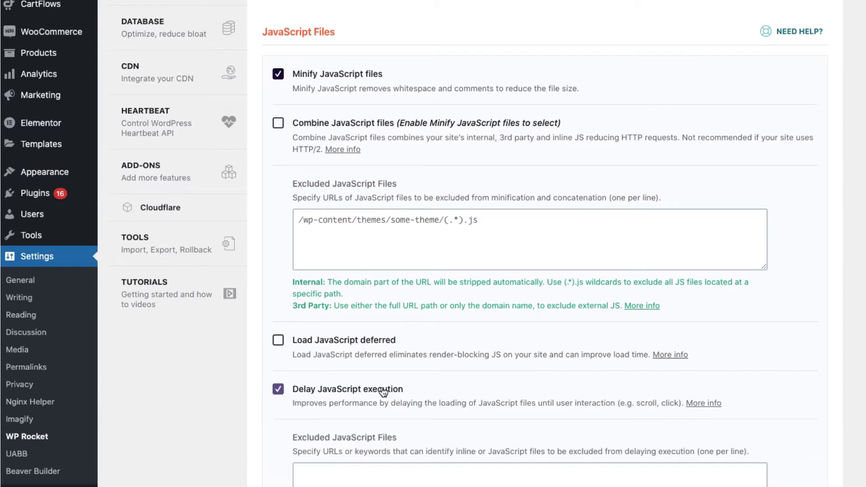
pyautogui.scroll(-5, 381, 388)
pyautogui.scroll(-1, 381, 387)
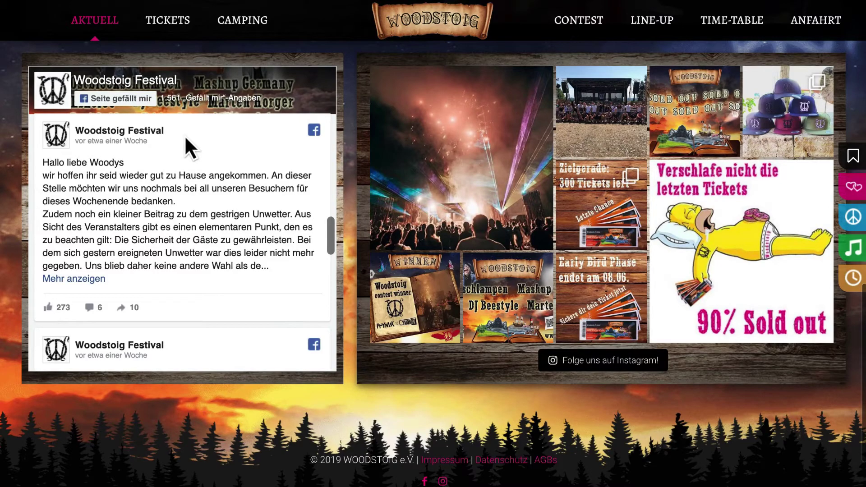
# Expand the 'Efficiently encode images' audit to show the festival images' sizes and savings.
pyautogui.write('Facebook')
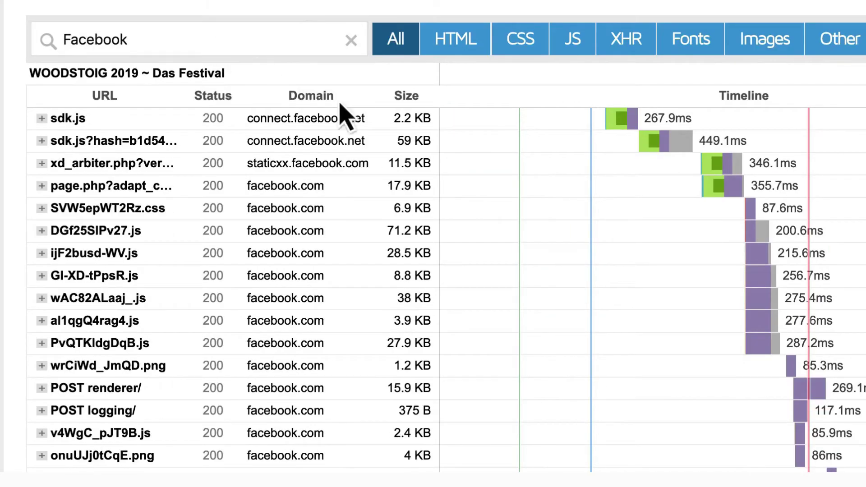
pyautogui.scroll(-1, 377, 135)
pyautogui.scroll(-5, 377, 136)
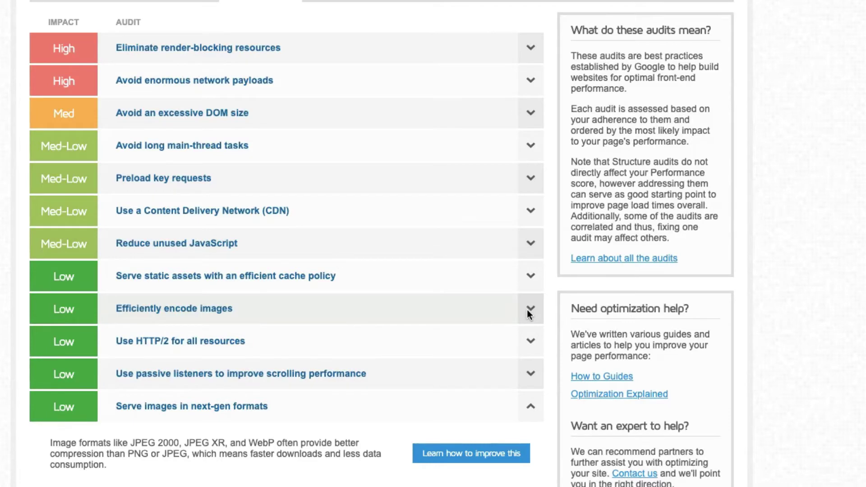
pyautogui.click(529, 312)
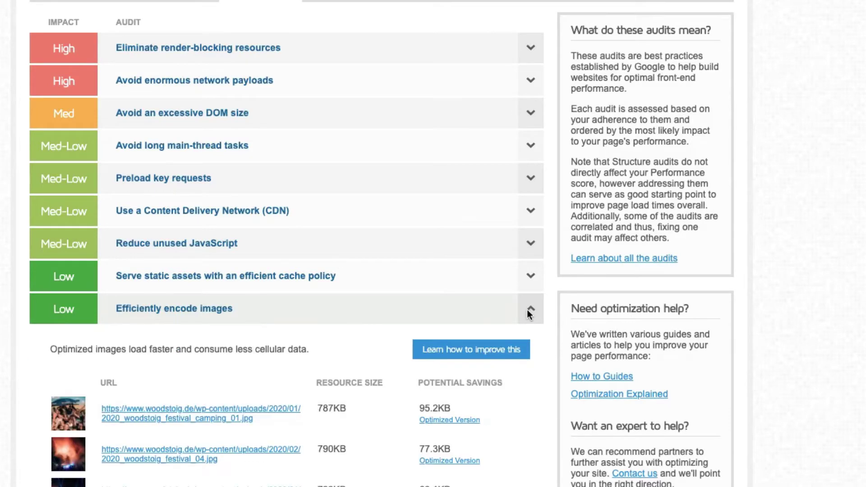
pyautogui.scroll(-1, 447, 336)
pyautogui.scroll(-3, 447, 336)
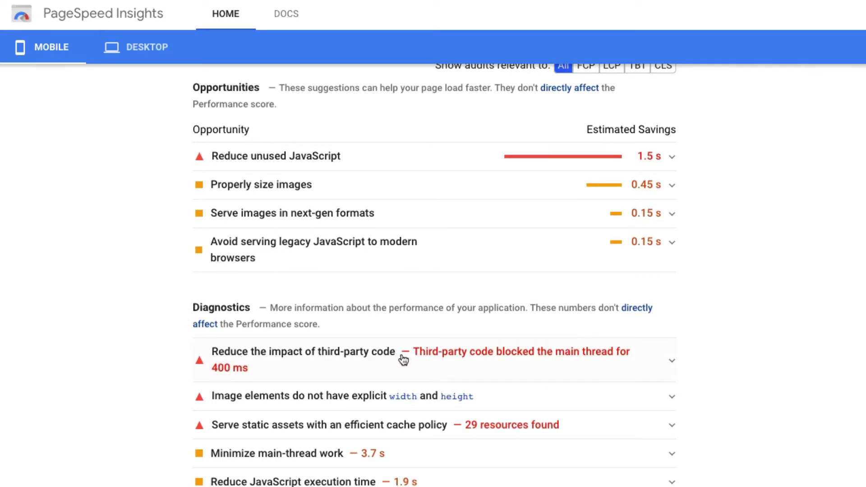
# Expand 'Reduce the impact of third-party code' and scroll through the providers table.
pyautogui.click(674, 363)
pyautogui.scroll(-3, 645, 361)
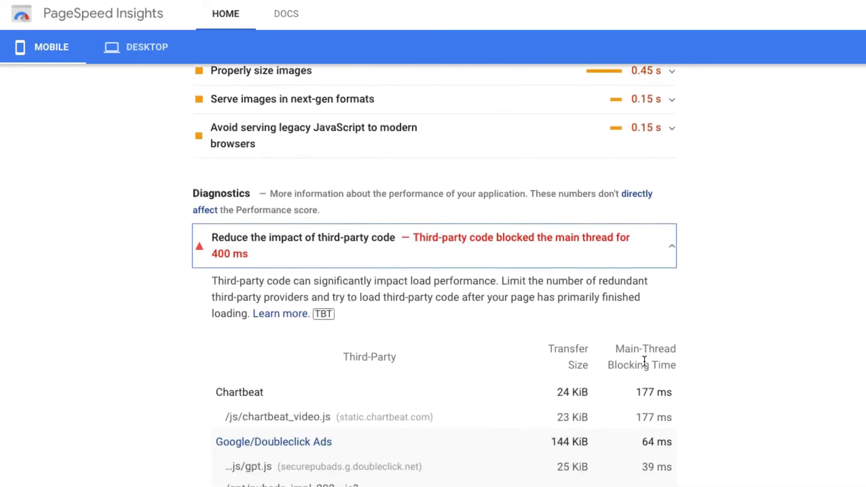
pyautogui.scroll(-5, 645, 361)
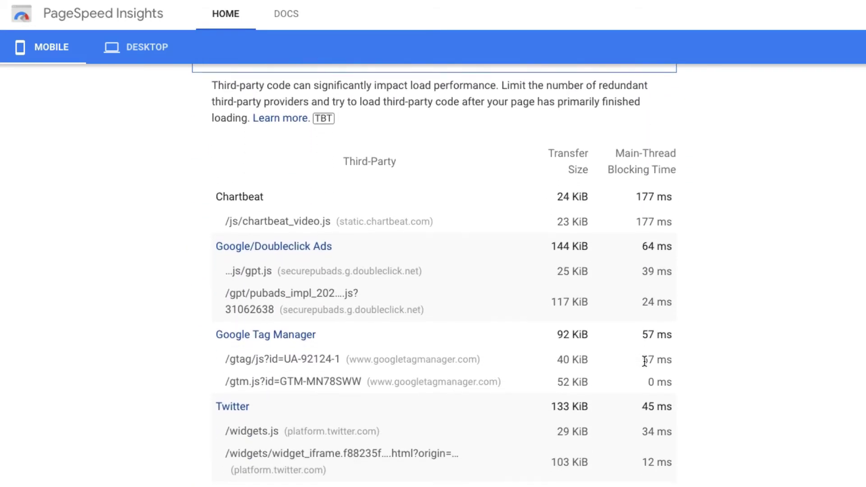
pyautogui.scroll(-5, 644, 360)
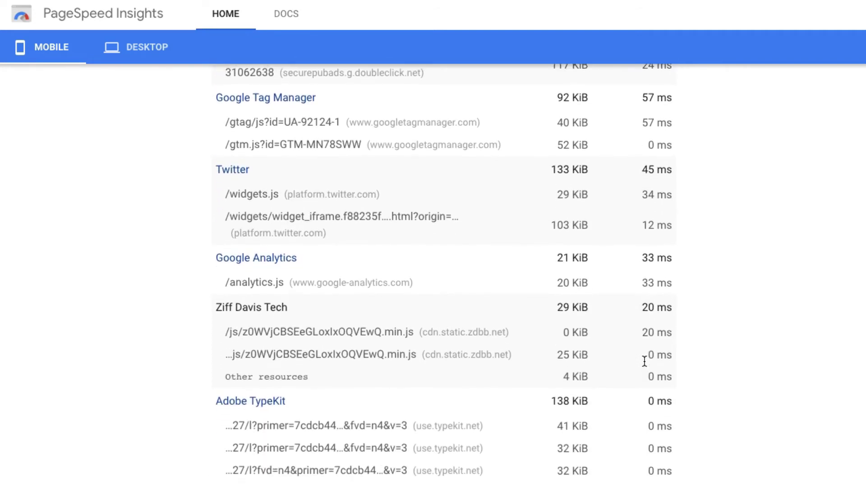
pyautogui.scroll(-5, 644, 361)
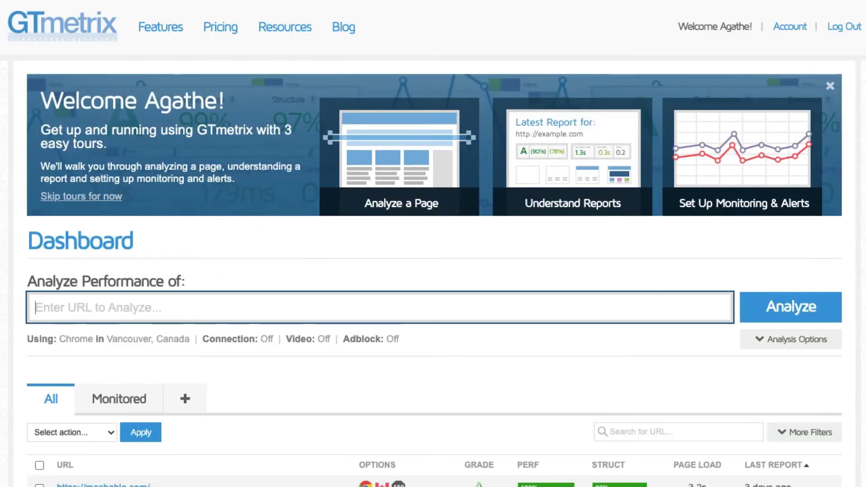
# Turn on Adblock Plus in GTmetrix's Analysis Options.
pyautogui.click(798, 344)
pyautogui.scroll(-3, 708, 371)
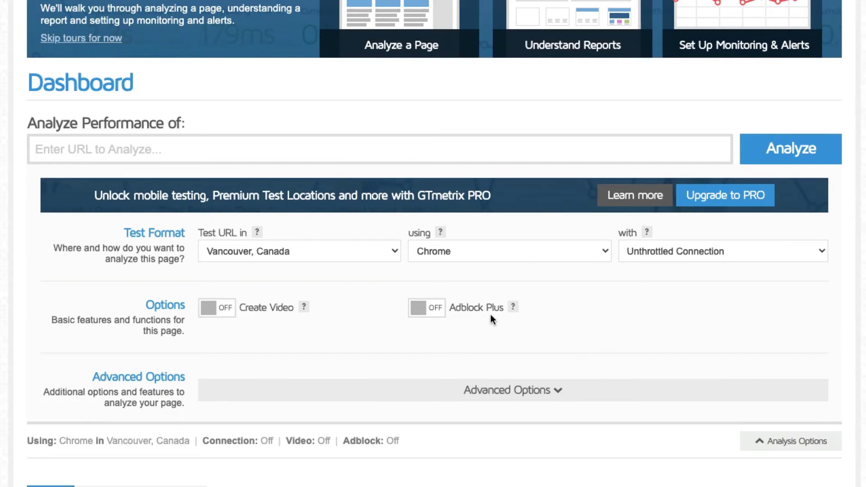
pyautogui.click(426, 319)
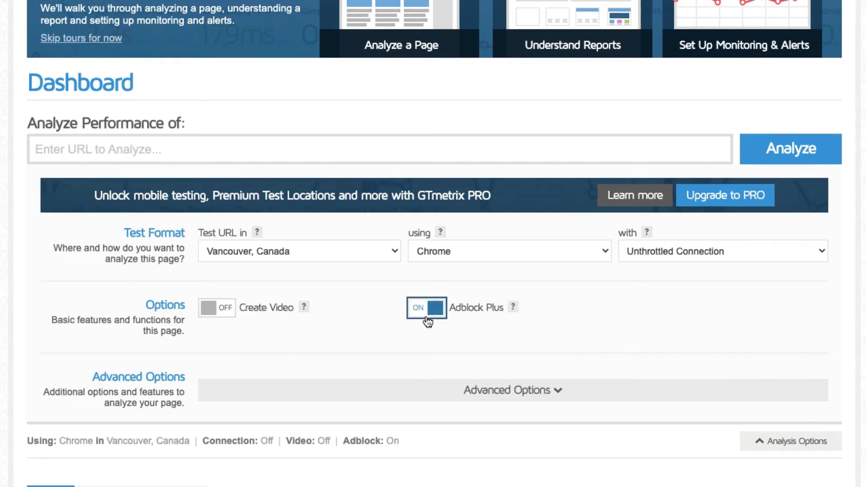
# Select both mashable.com reports and apply 'Compare report(s)' to view them side by side.
pyautogui.scroll(-5, 426, 320)
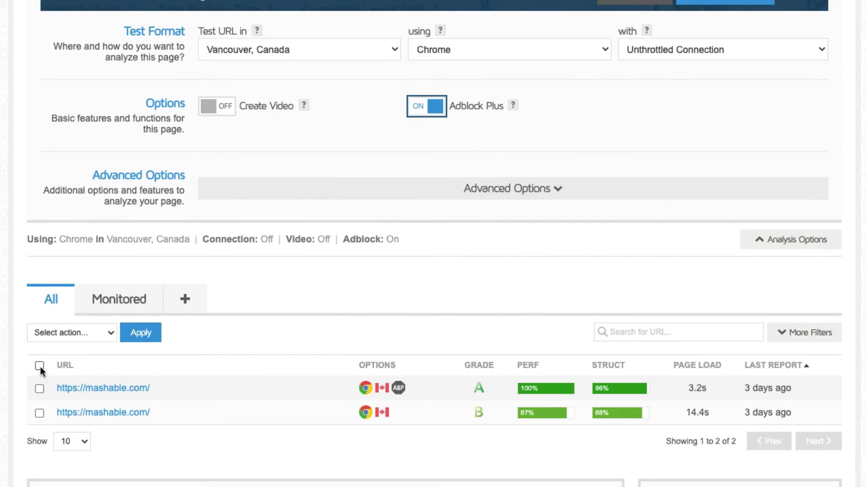
pyautogui.click(40, 367)
pyautogui.scroll(1, 40, 367)
pyautogui.click(82, 348)
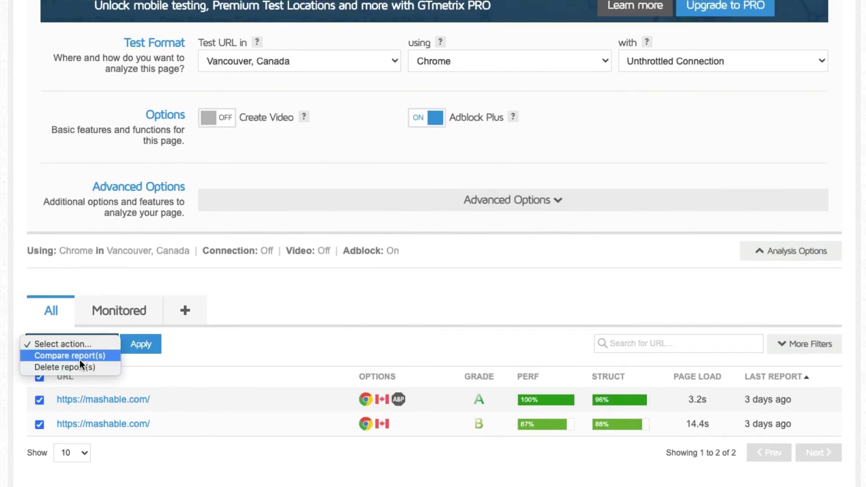
pyautogui.click(79, 359)
pyautogui.click(146, 350)
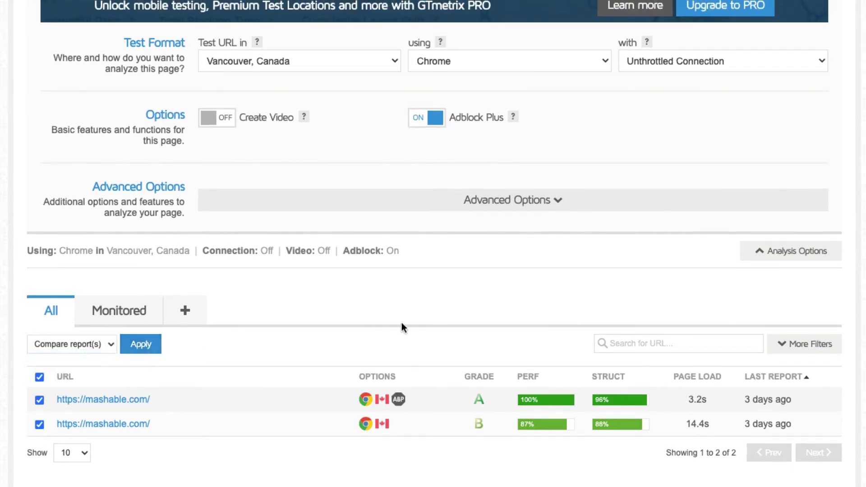
pyautogui.scroll(-2, 402, 323)
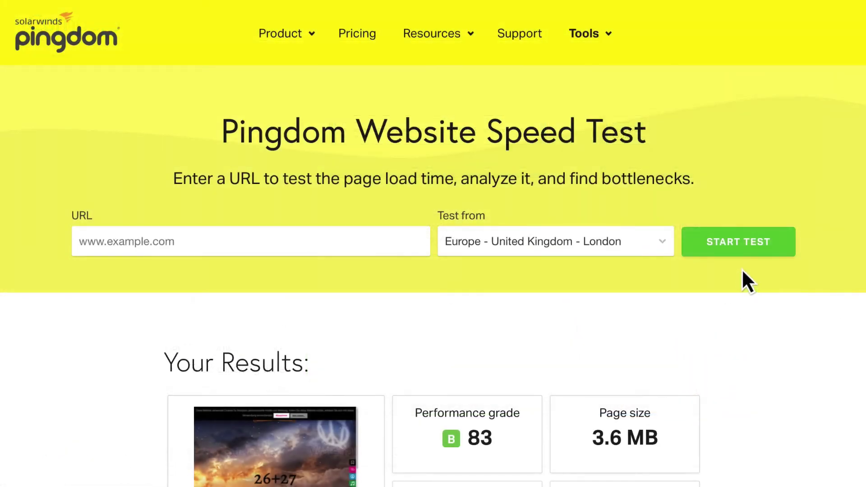
# Scroll the Pingdom results down to the 'Content size by domain' and 'Requests by domain' tables.
pyautogui.scroll(-6, 743, 270)
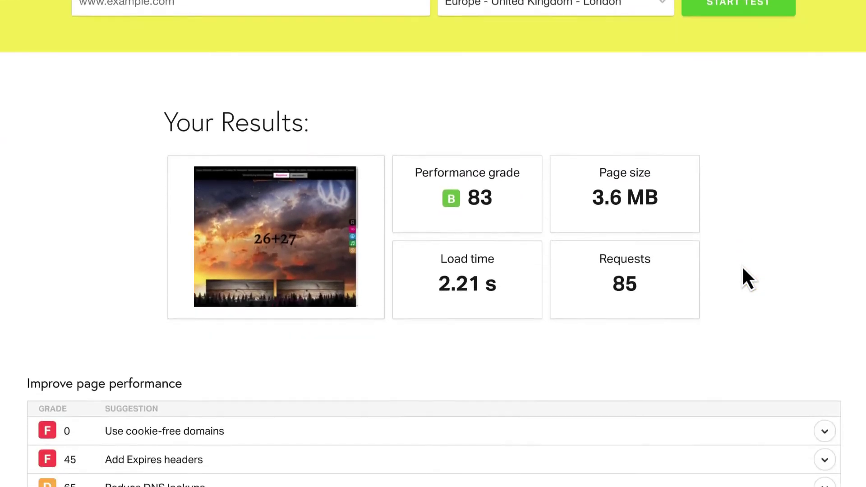
pyautogui.scroll(-5, 742, 268)
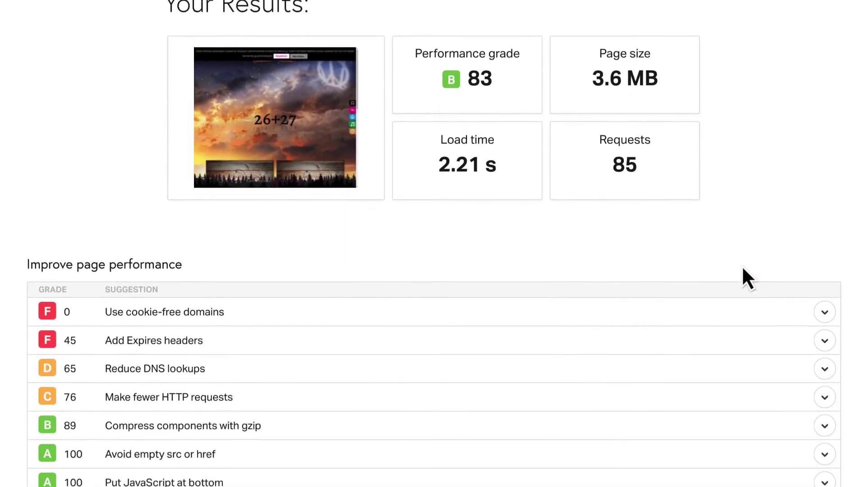
pyautogui.scroll(-10, 742, 268)
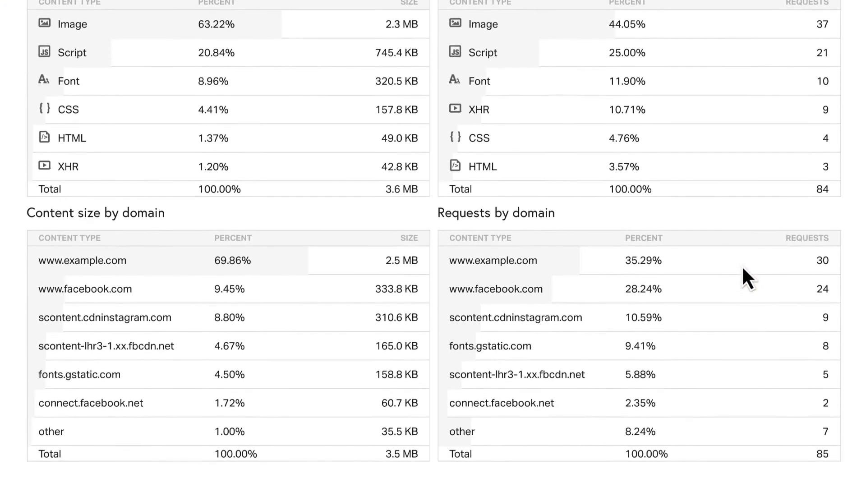